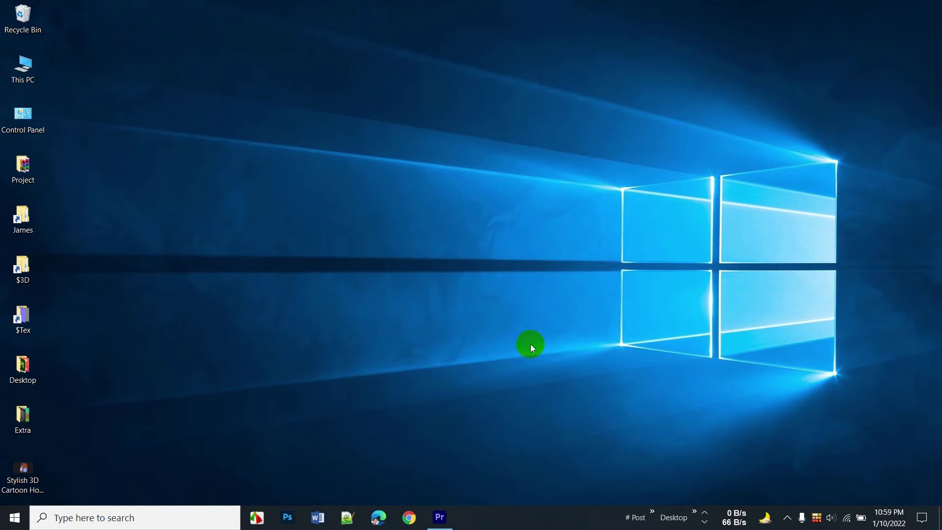
Import the Stylish 3D Cartoon House video and drag it onto the timeline to create a sequence
left_click(440, 516)
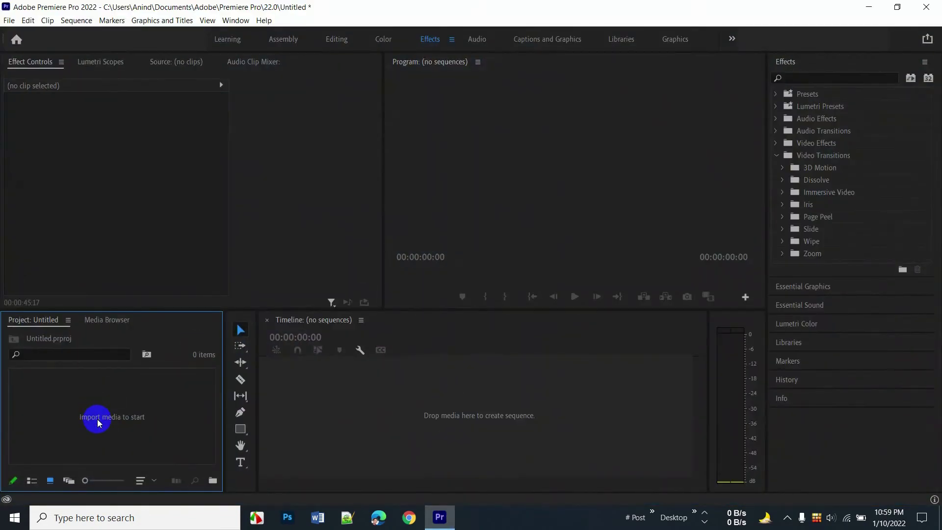
double_click(115, 417)
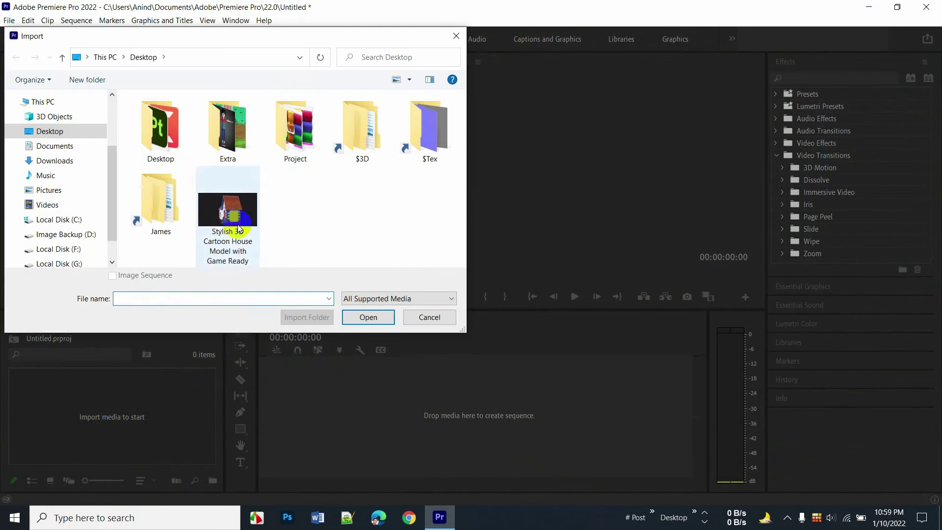
double_click(238, 226)
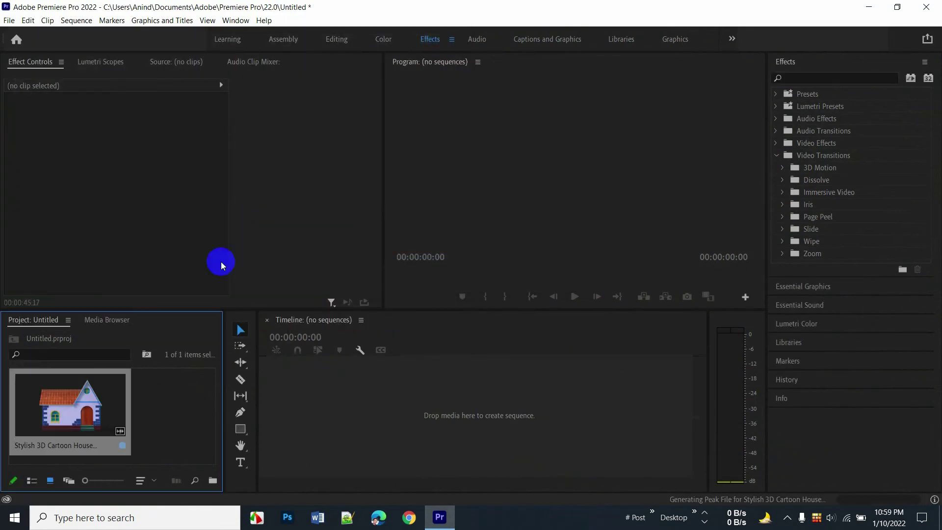
left_click_drag(52, 408, 283, 406)
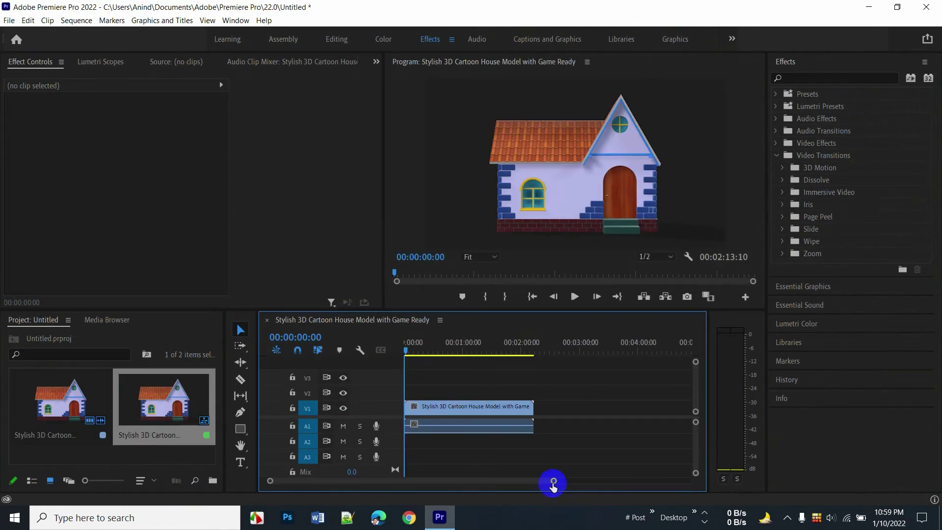
left_click_drag(554, 480, 520, 480)
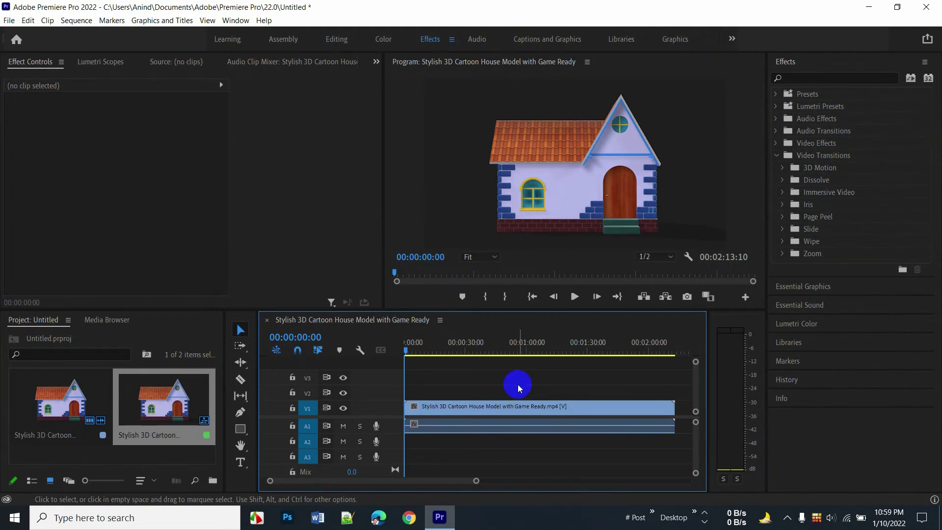
Use the Type Tool to add a 'Cartoon House' text title over the video frame
left_click(240, 464)
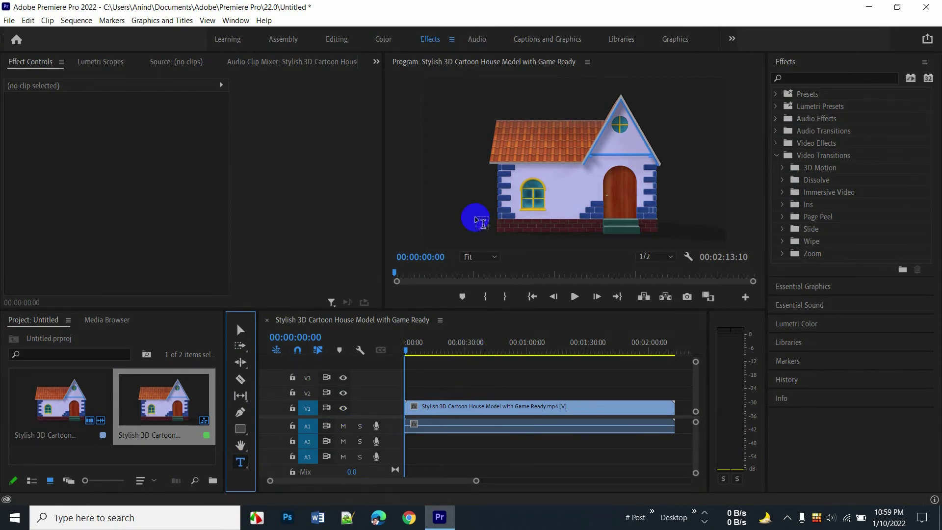
left_click(475, 216)
type("Cartoon Hou")
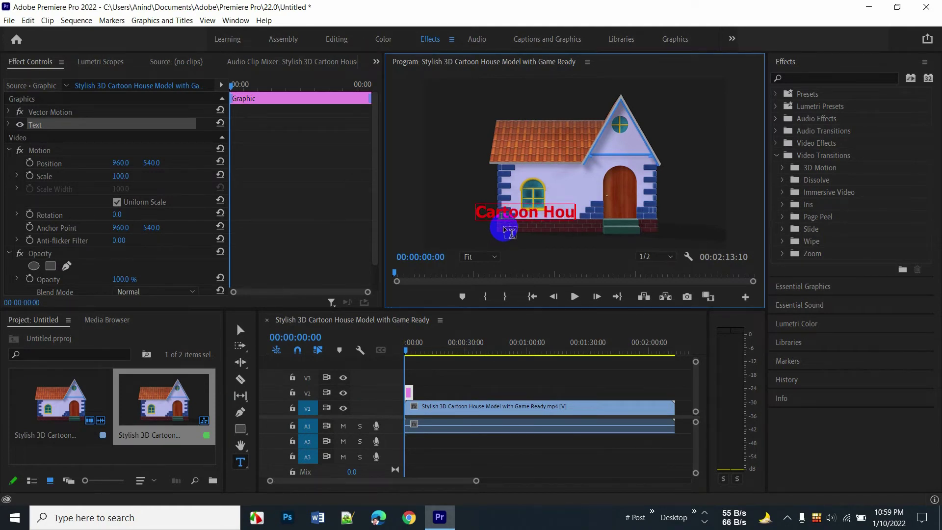
type("se")
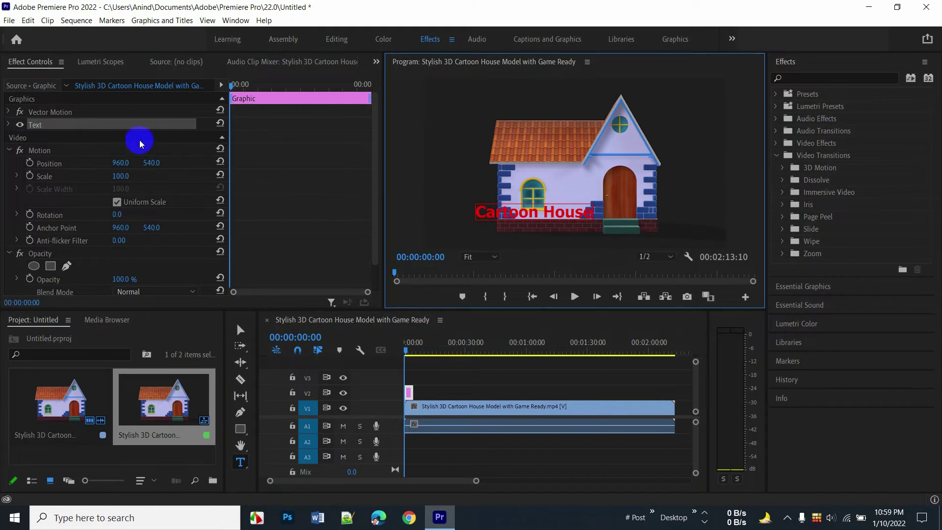
Show the title's Text properties in Effect Controls and set a lighter fill colour
left_click(82, 61)
left_click(24, 63)
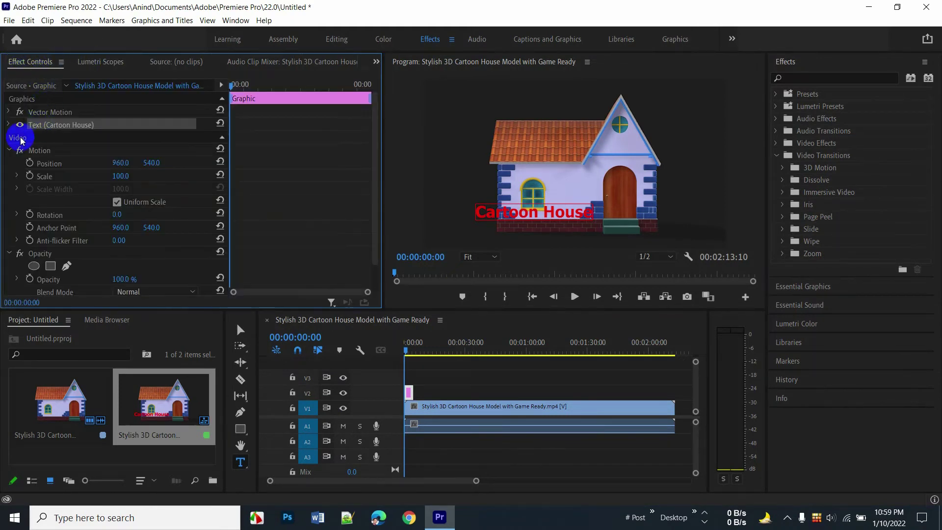
left_click(10, 126)
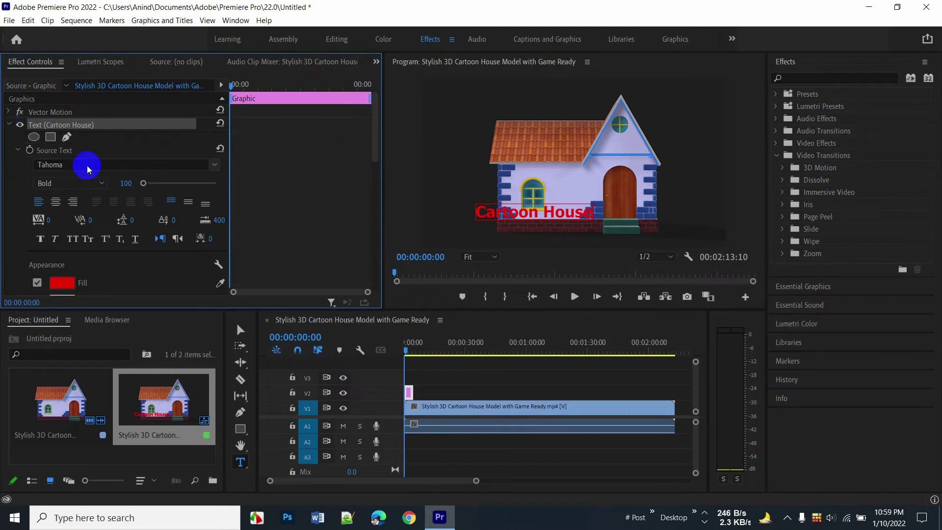
left_click(52, 288)
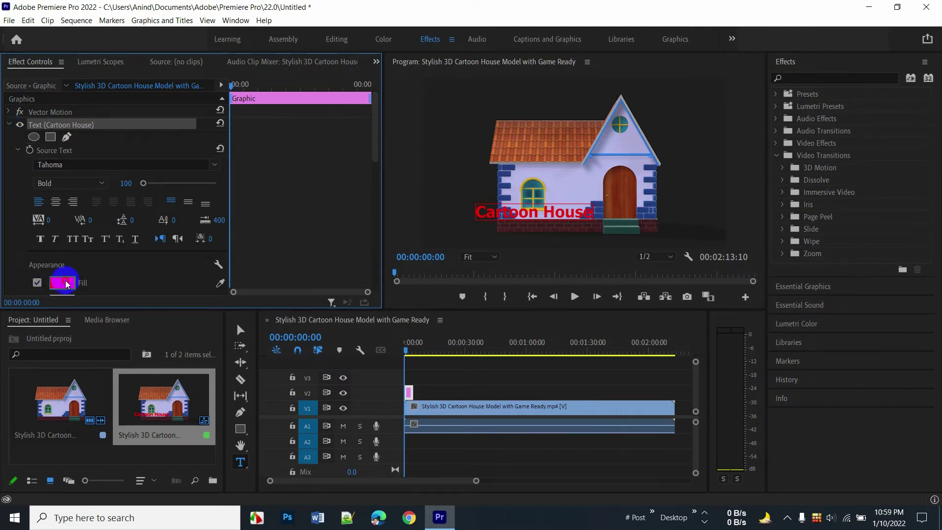
left_click_drag(389, 280, 301, 350)
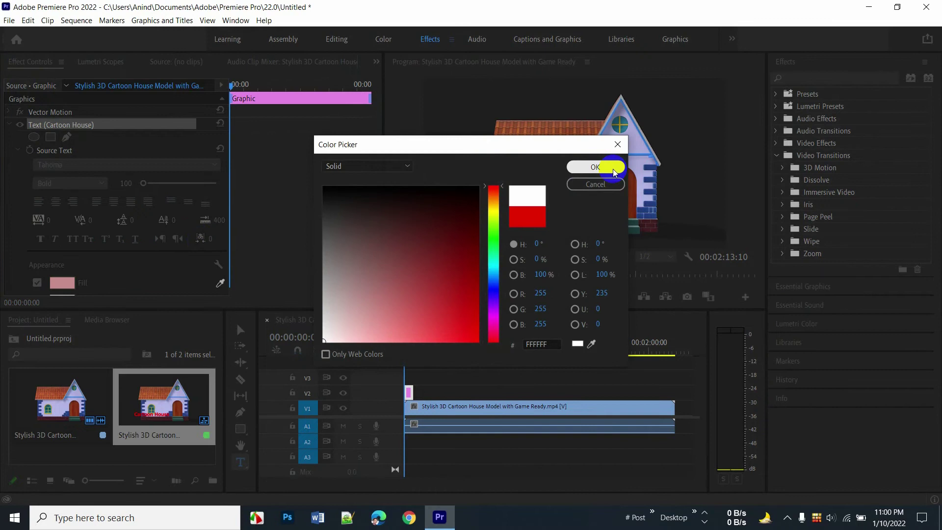
left_click(596, 167)
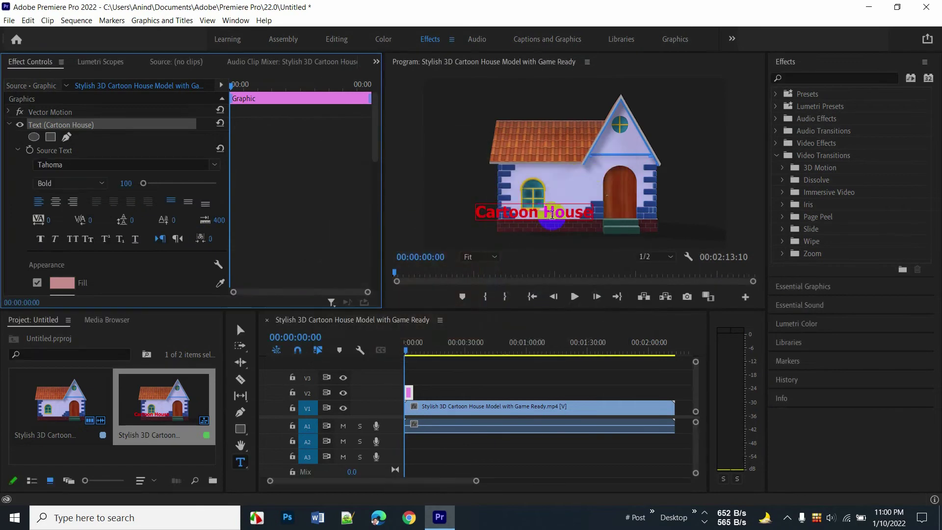
Reselect the title text and set its fill to white (FFFFFF)
left_click(567, 216)
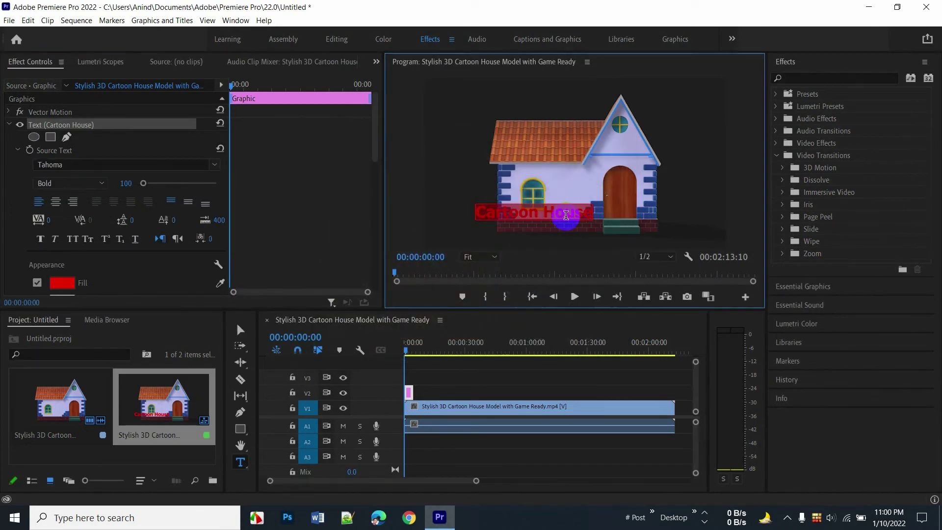
left_click(62, 283)
left_click_drag(351, 305, 268, 368)
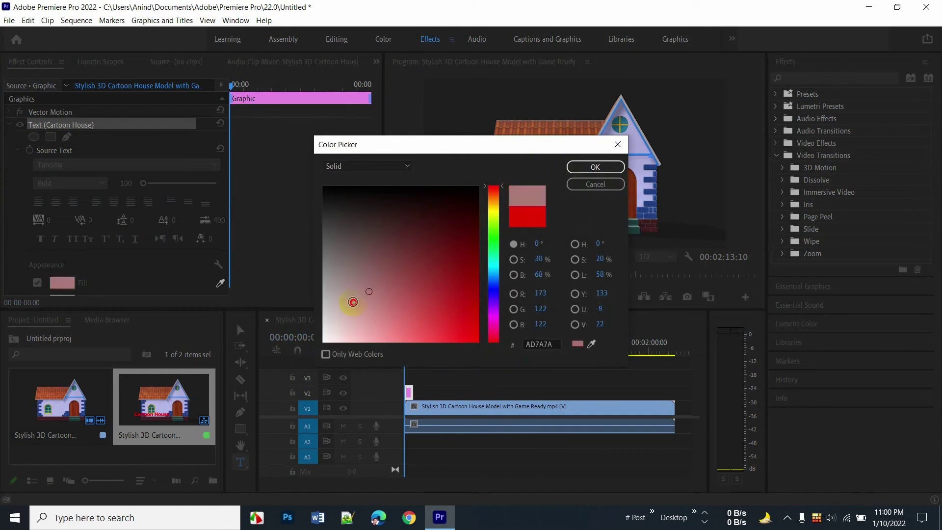
left_click(595, 166)
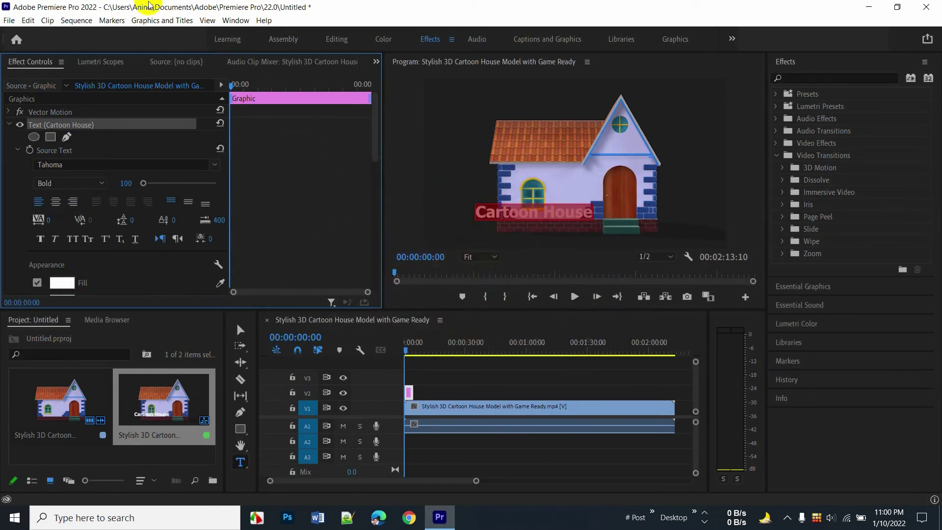
Move the V2 title clip to about 00:00:25 and extend it to roughly 23 seconds
left_click(407, 394)
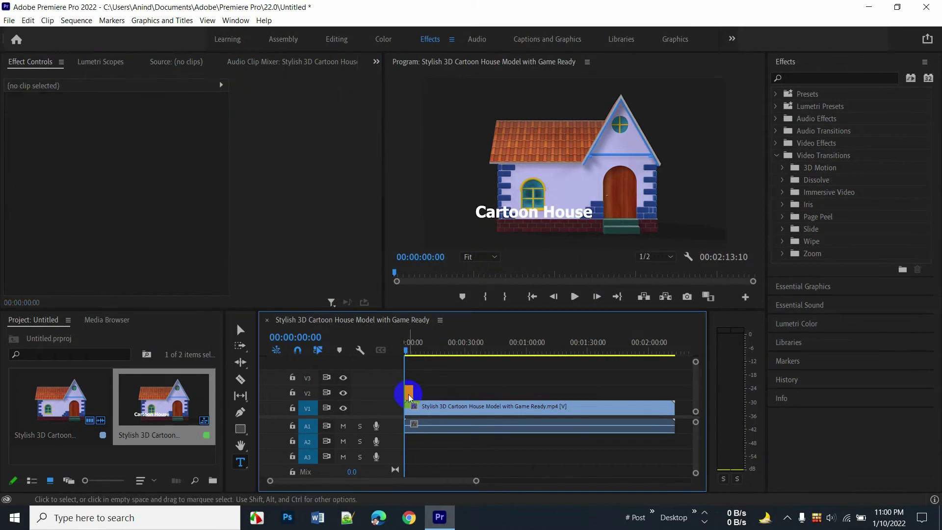
left_click_drag(407, 394, 458, 393)
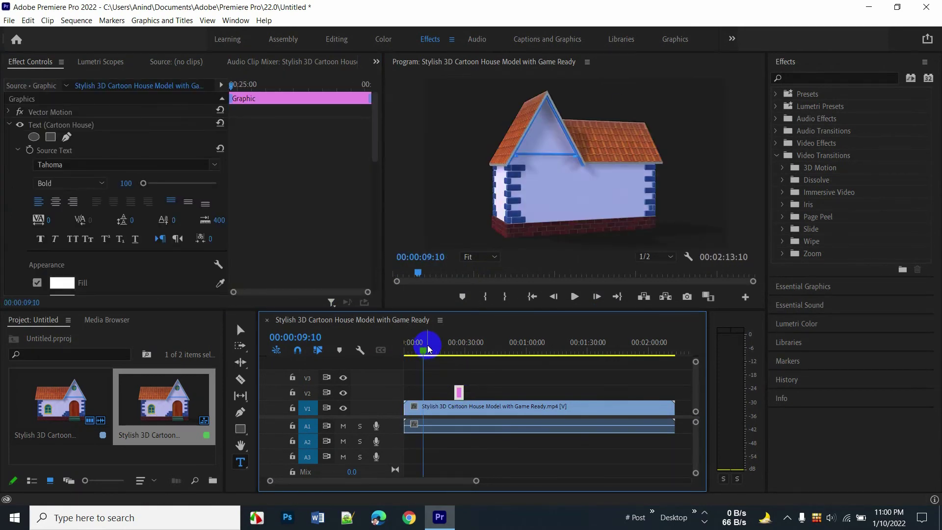
mouse_move(425, 353)
left_mouse_down()
mouse_move(359, 350)
mouse_move(462, 350)
mouse_move(456, 344)
left_mouse_up()
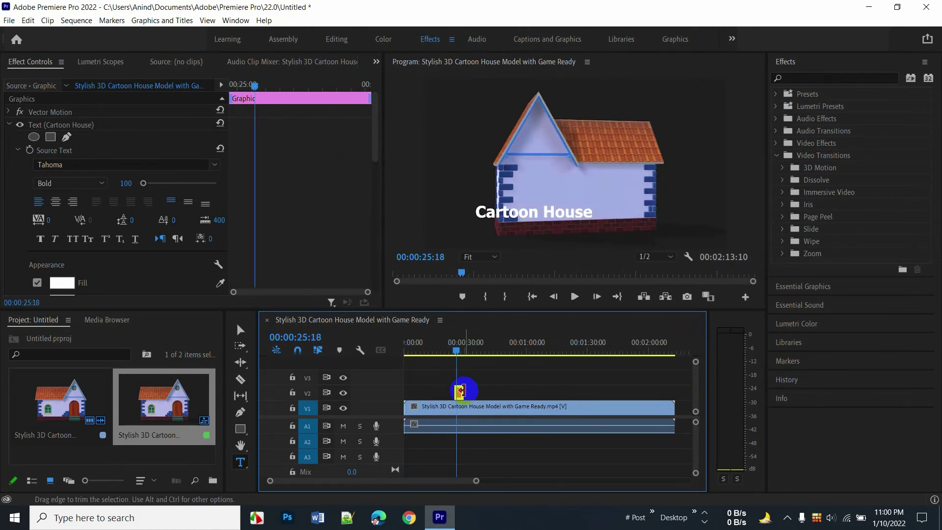
left_click_drag(460, 391, 506, 390)
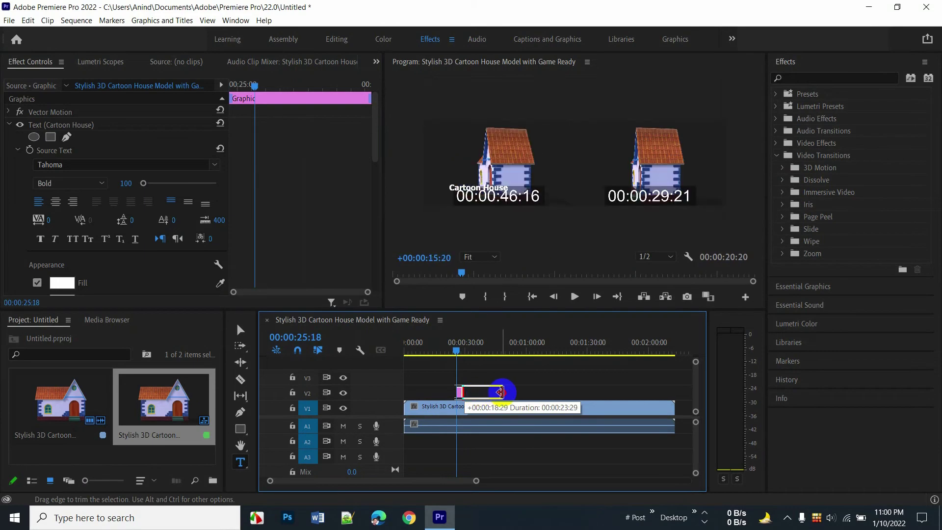
left_click_drag(456, 346, 473, 356)
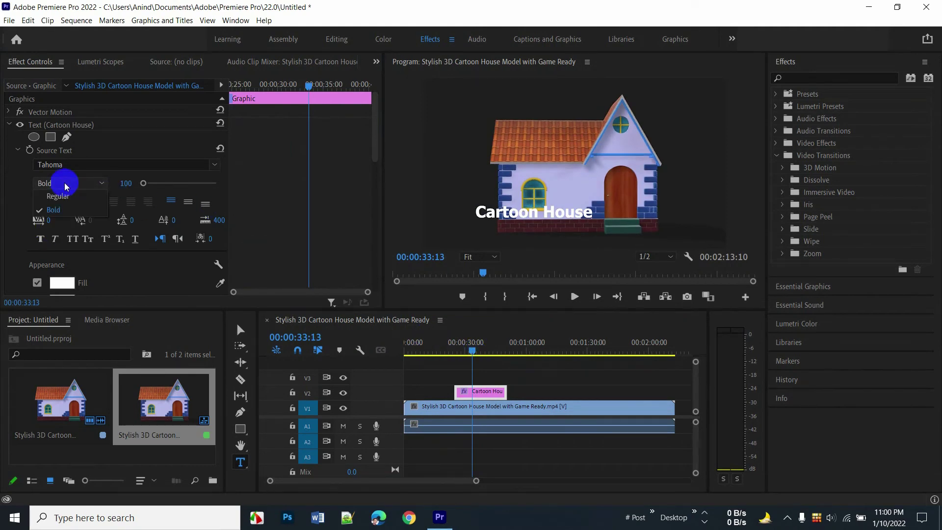
left_click(73, 183)
left_click(85, 200)
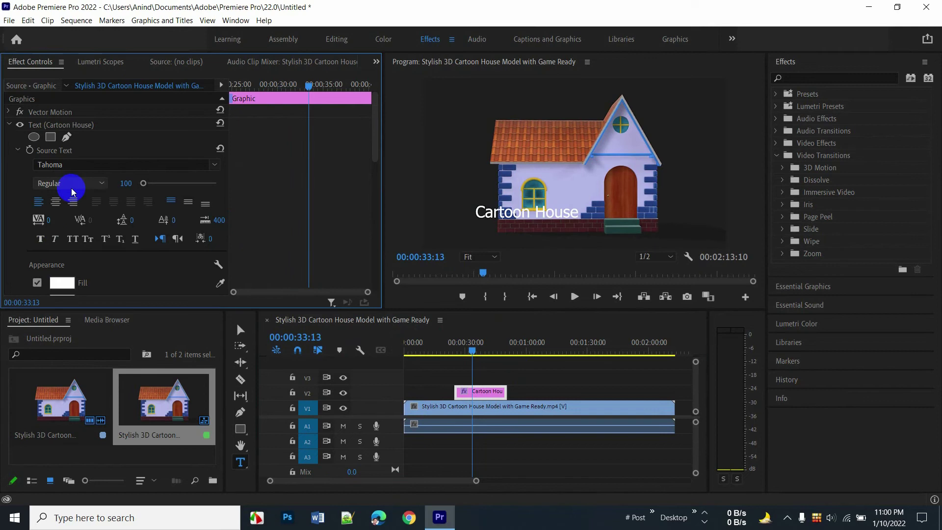
left_click(69, 185)
left_click(55, 211)
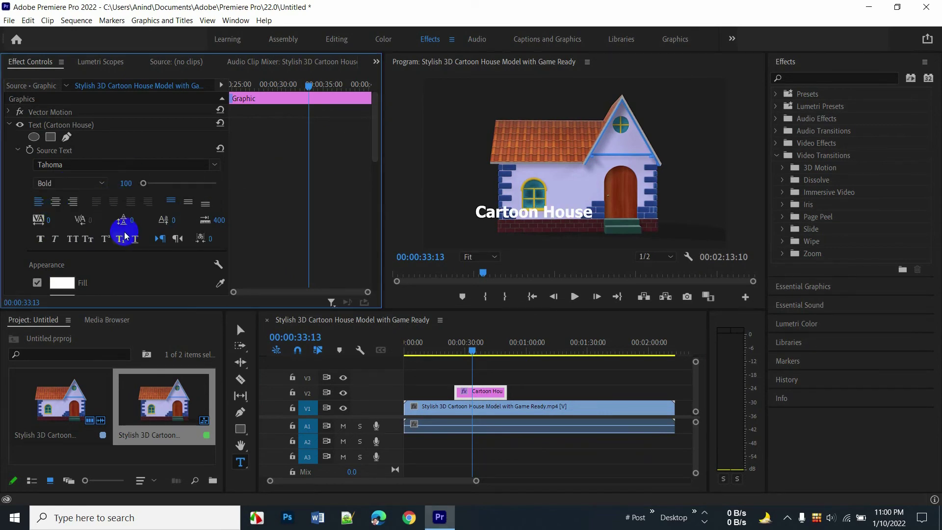
scroll(125, 225, "down", 2)
left_click(68, 227)
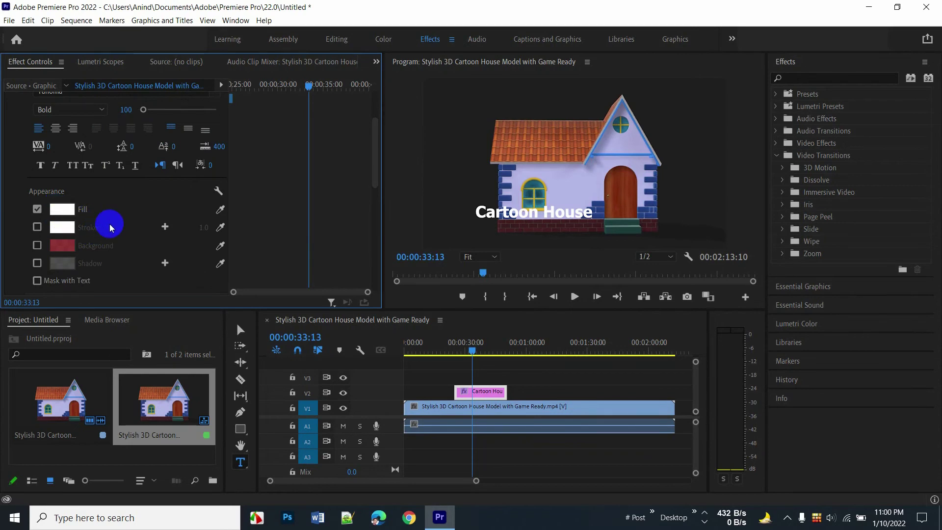
left_click(37, 245)
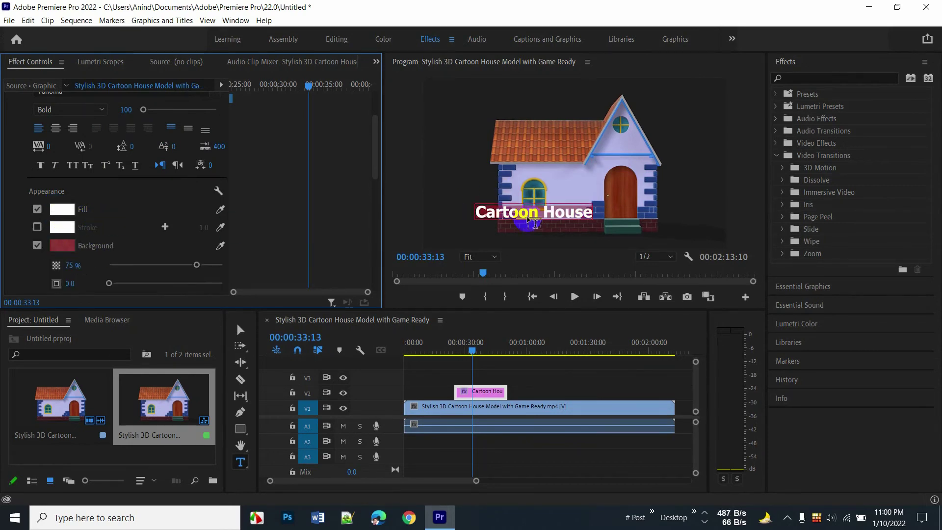
left_click(37, 246)
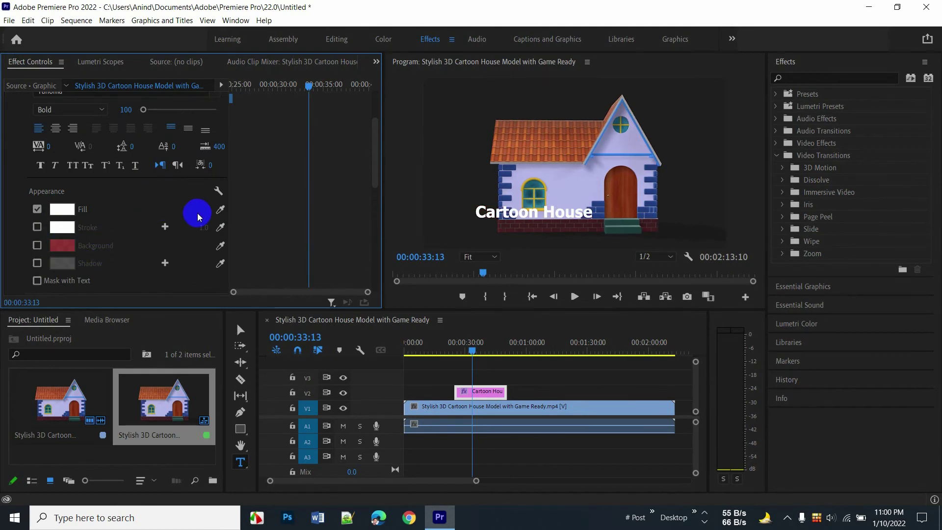
scroll(250, 217, "up", 2)
scroll(251, 218, "up", 2)
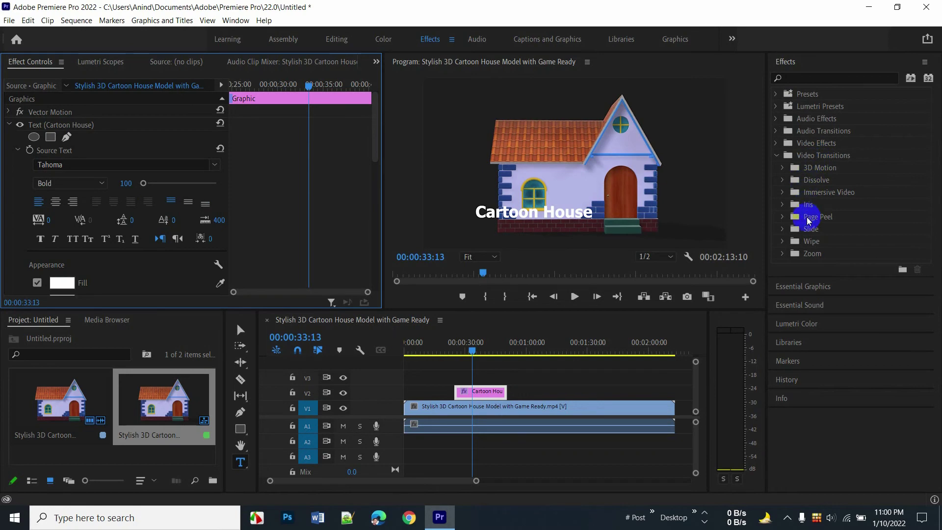
Drag Band Slide from Video Transitions > Slide onto the title clip's start
left_click(784, 229)
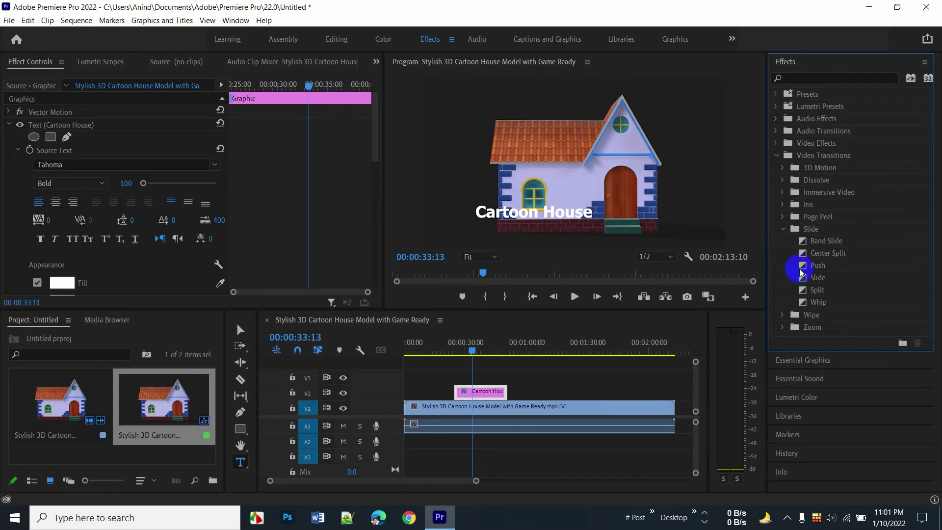
left_click_drag(817, 251, 483, 395)
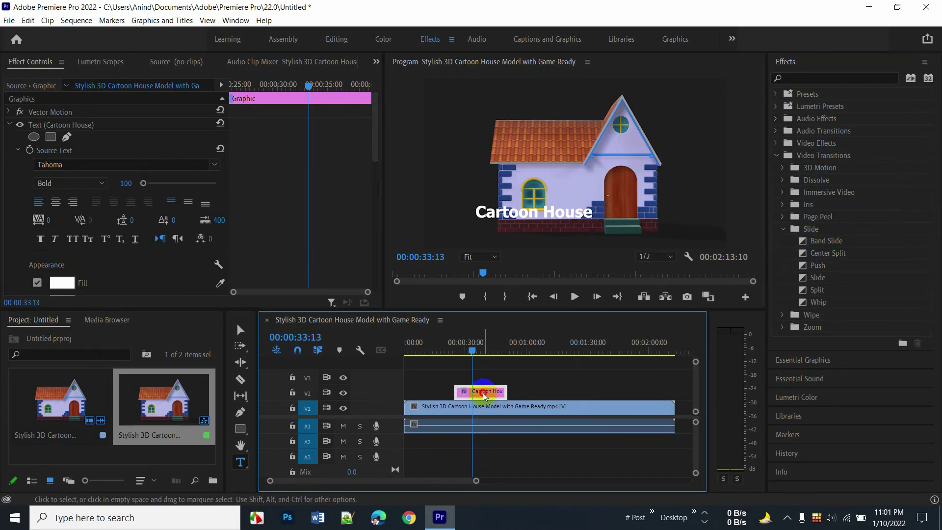
left_click(827, 245)
left_click_drag(827, 245, 486, 395)
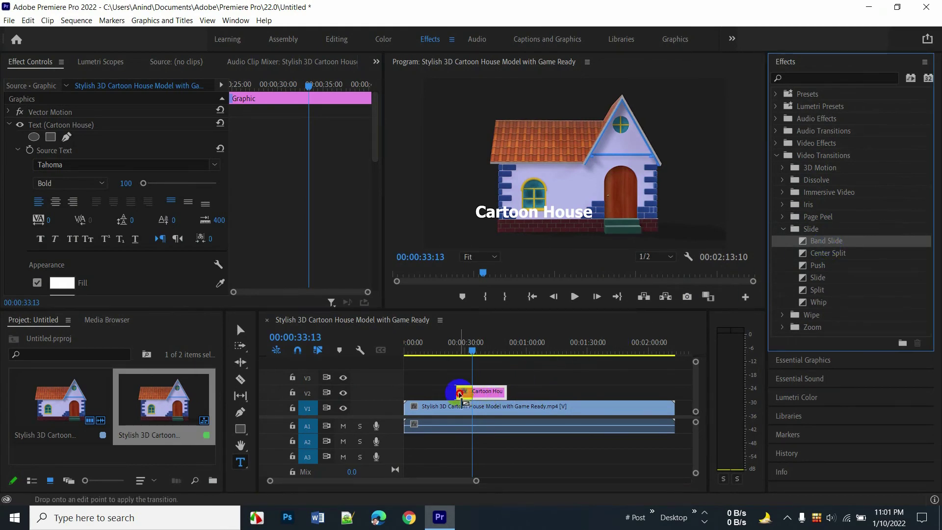
Scrub to just before the title and select its one-second Band Slide transition
left_click_drag(460, 391, 460, 390)
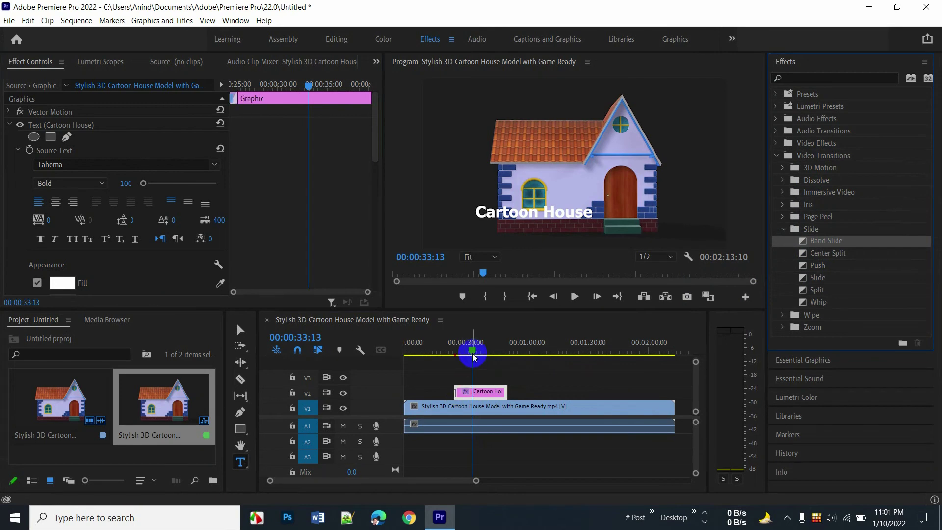
left_click_drag(473, 351, 451, 359)
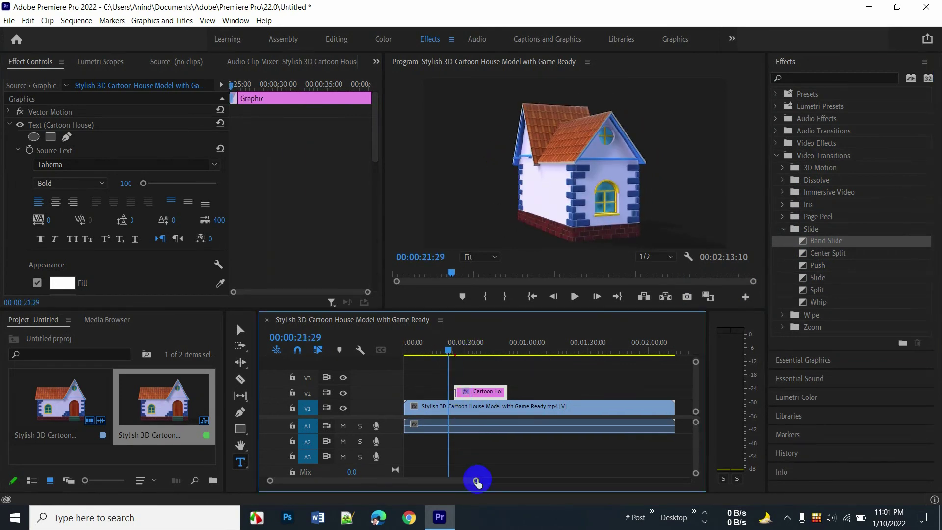
left_click_drag(476, 481, 432, 476)
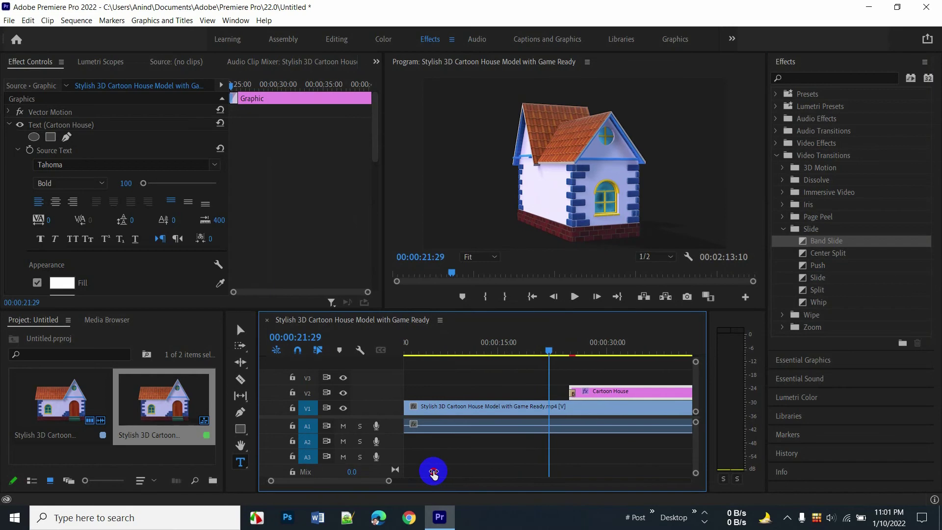
left_click_drag(352, 486, 358, 479)
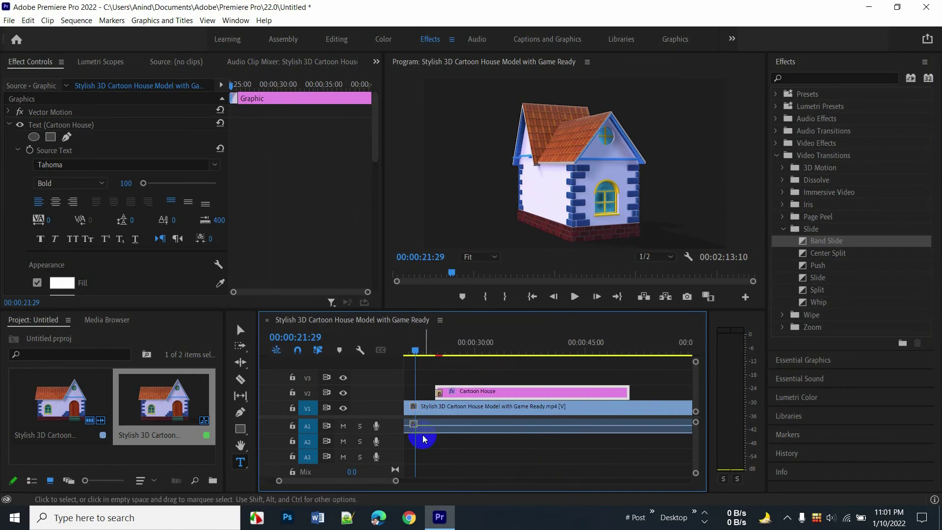
left_click(439, 393)
left_click_drag(427, 349, 444, 359)
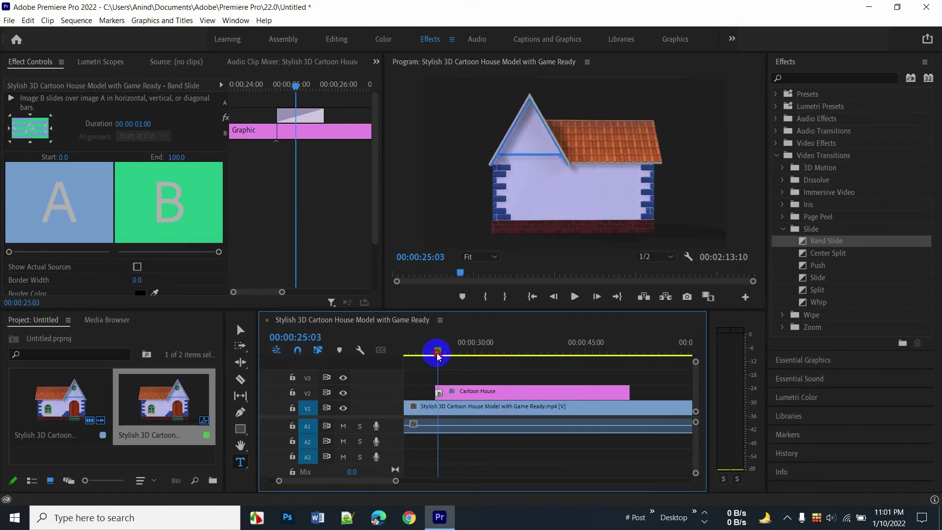
left_click(439, 393)
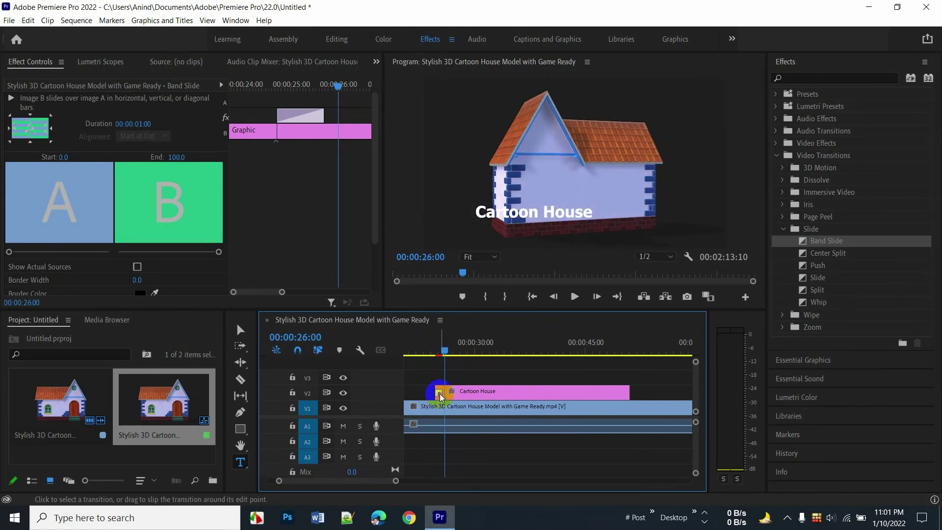
double_click(441, 394)
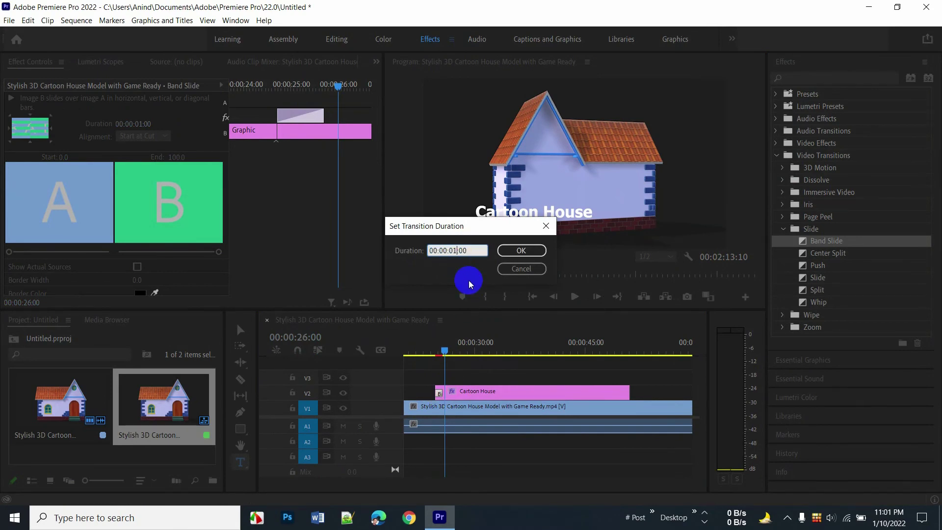
left_click(472, 252)
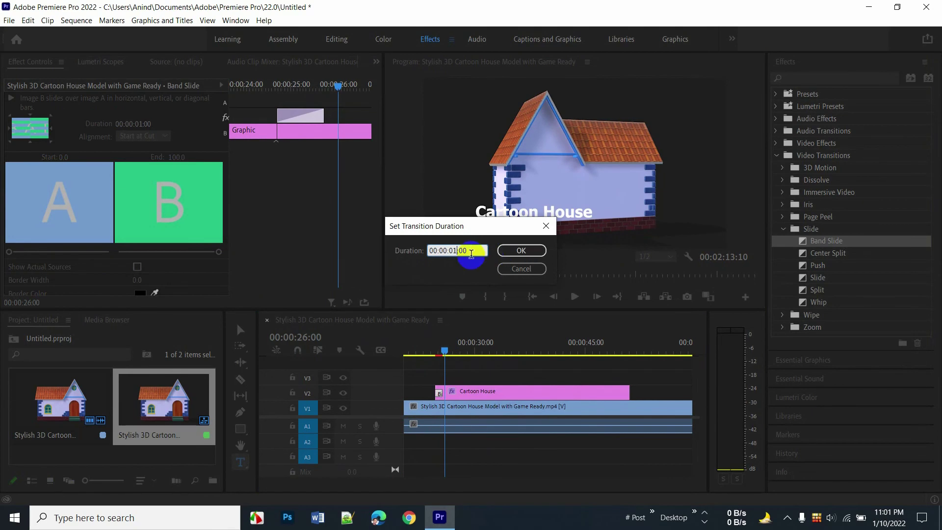
left_click(521, 250)
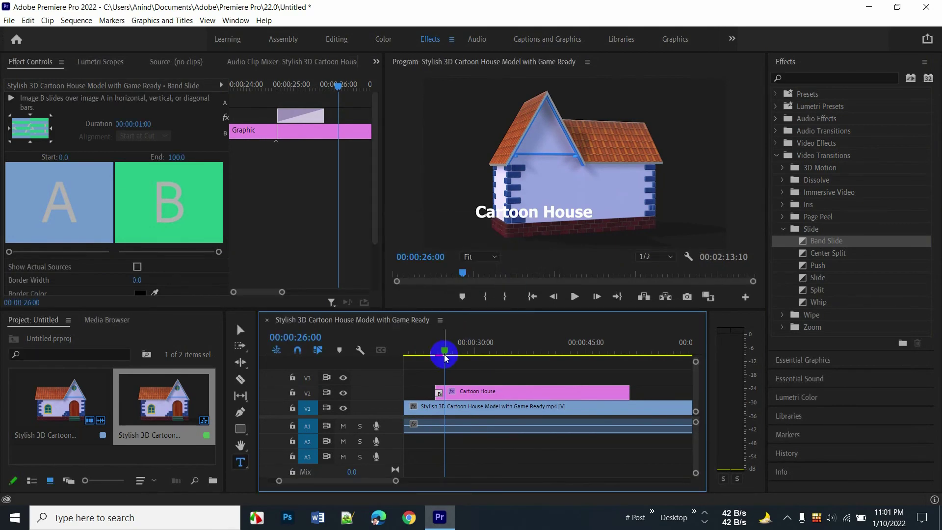
left_click_drag(445, 355, 420, 353)
left_click(575, 296)
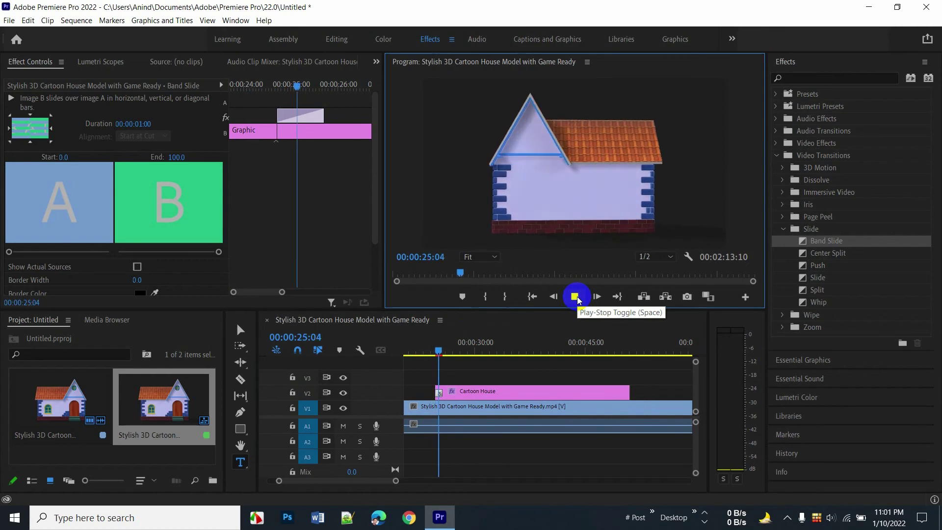
left_click(574, 297)
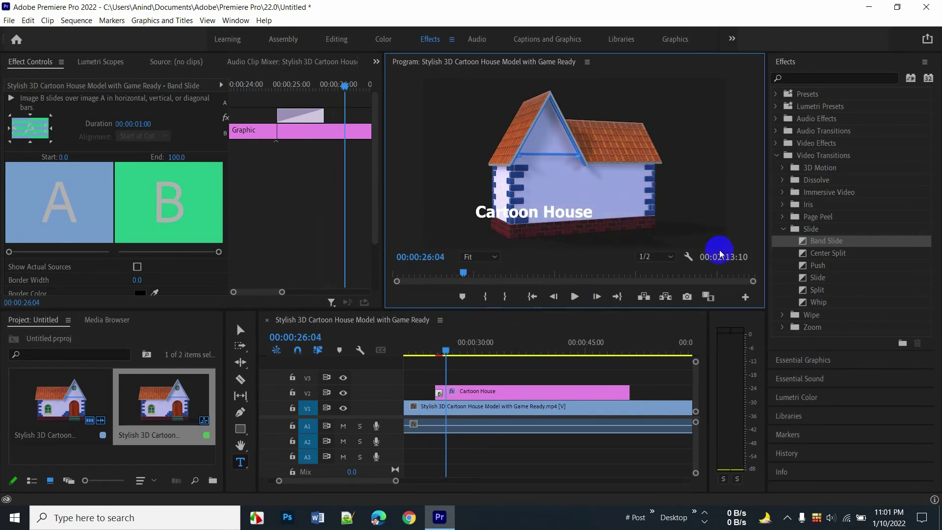
Apply the Push transition to the title clip's start and scrub back to preview it
left_click(834, 256)
left_click(824, 267)
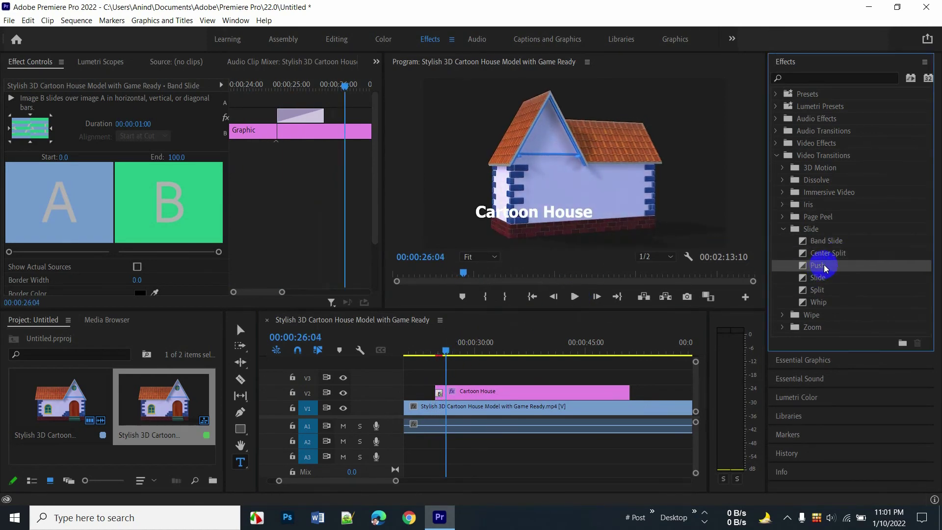
left_click_drag(821, 270, 439, 396)
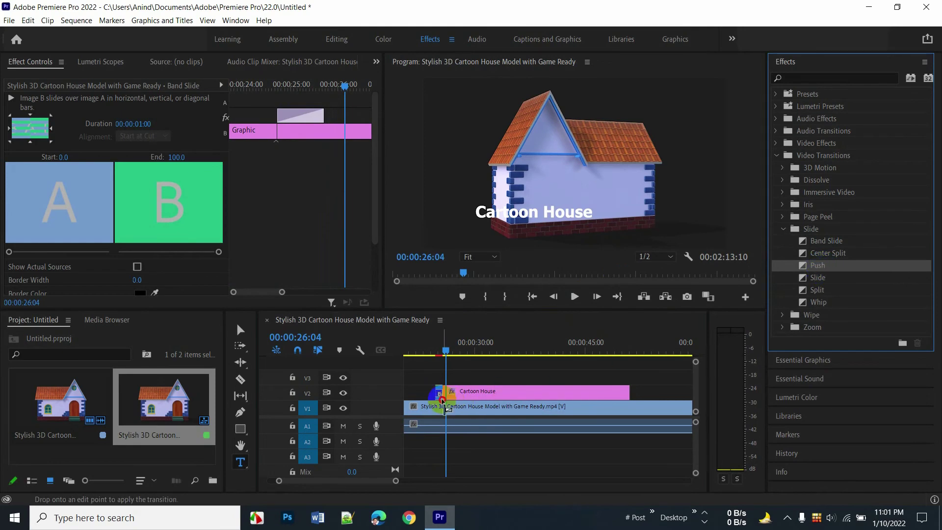
left_click_drag(445, 350, 444, 349)
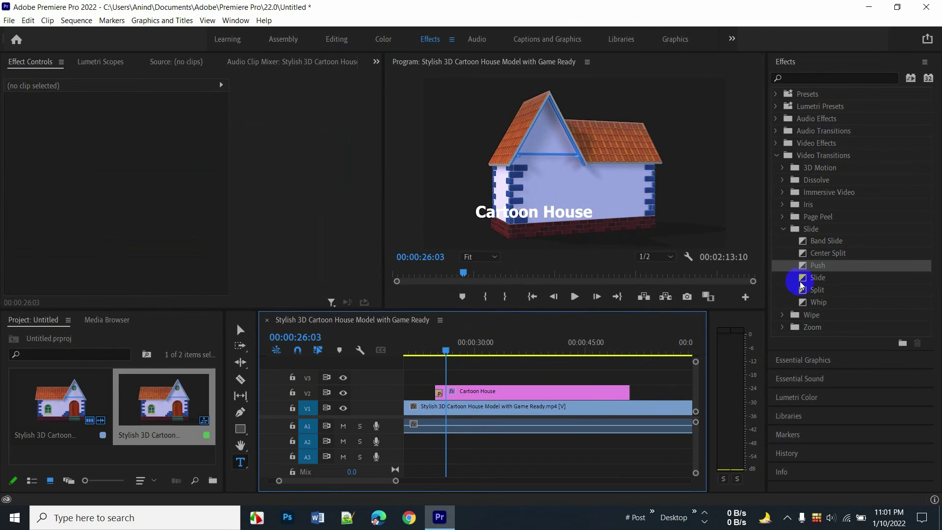
Replace Push with the Slide transition at the Cartoon House title's start
left_click(817, 278)
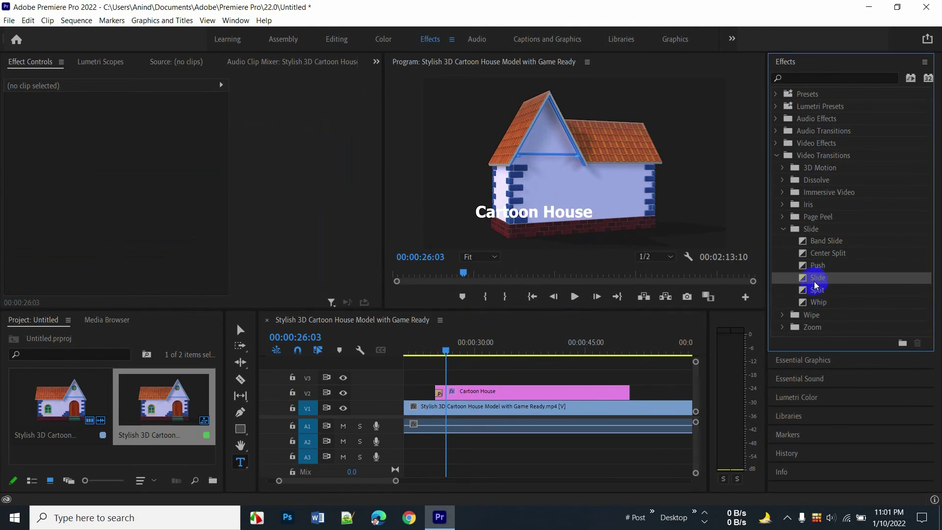
left_click_drag(818, 280, 439, 391)
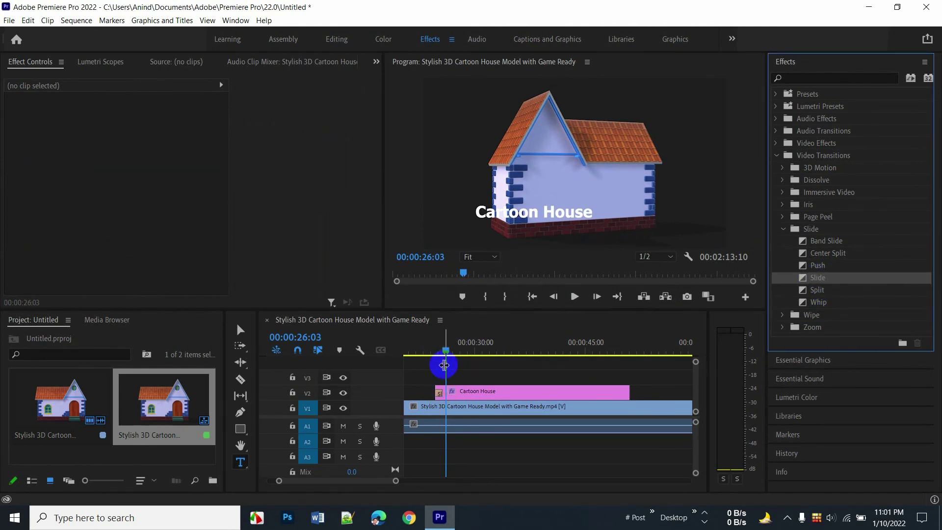
left_click_drag(447, 356, 436, 351)
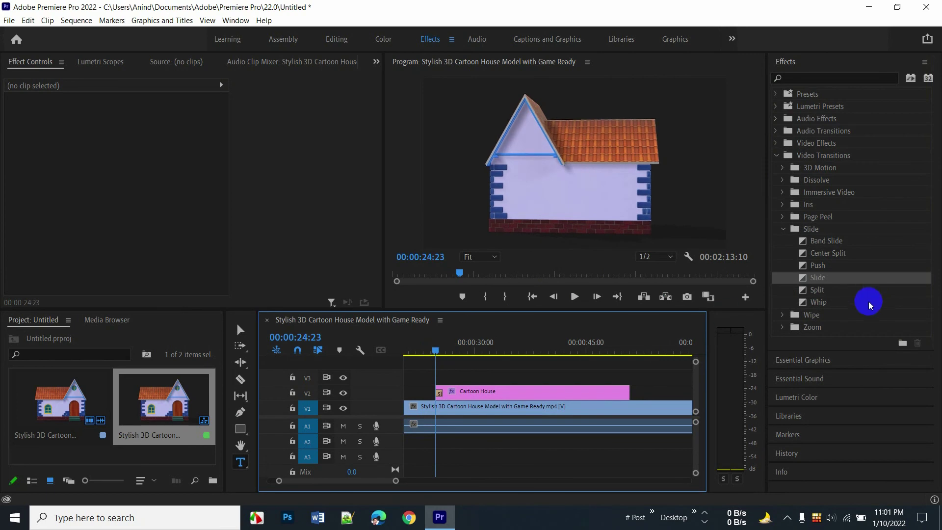
Place Band Wipe from the Wipe transitions on the title's opening edge
left_click(781, 315)
scroll(831, 291, "down", 1)
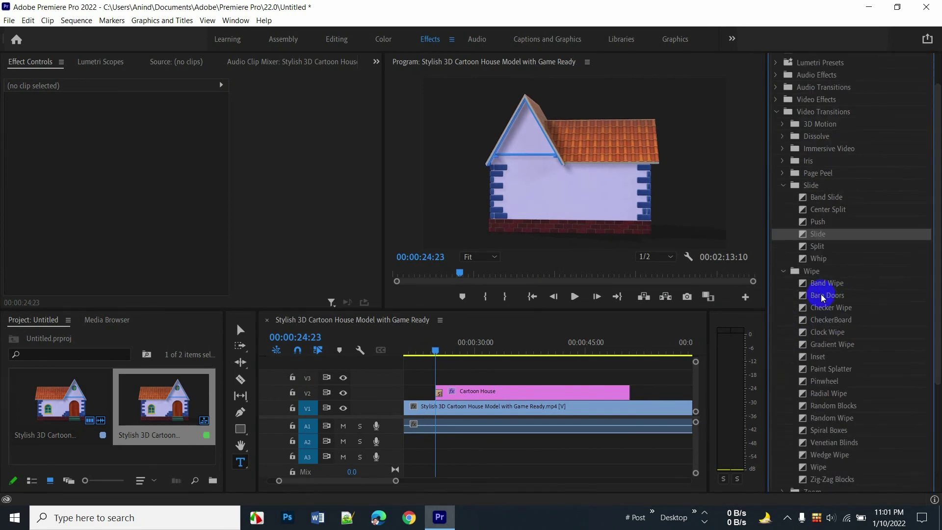
left_click_drag(826, 284, 441, 395)
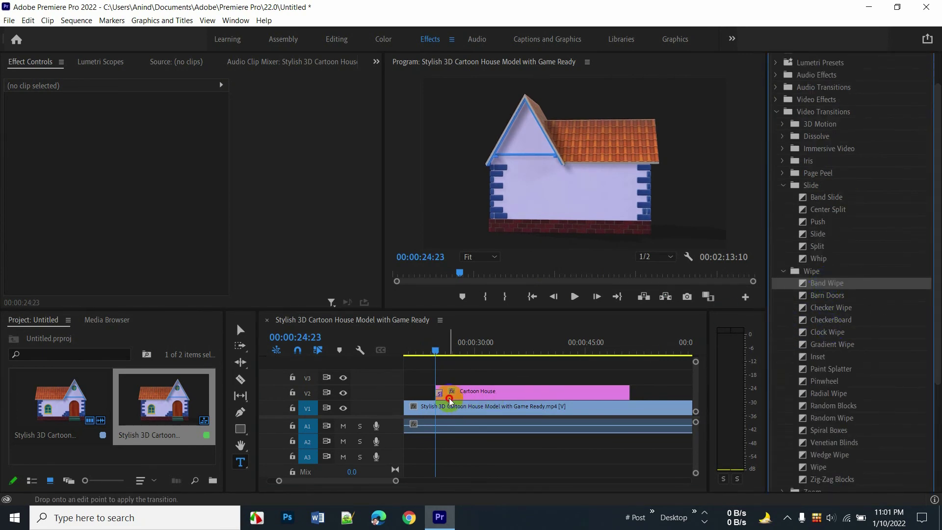
left_click_drag(435, 354, 443, 354)
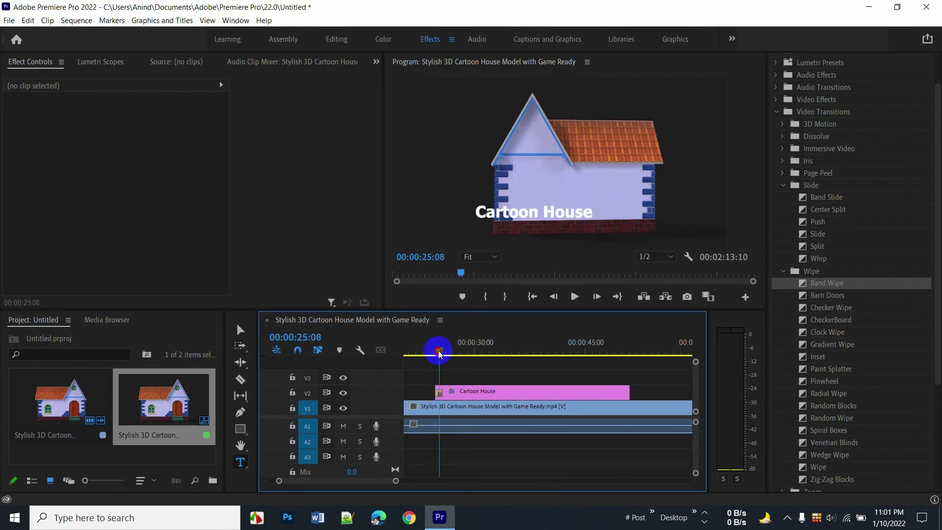
Put a Wipe transition on the end of the Cartoon House title
left_click_drag(436, 354, 613, 355)
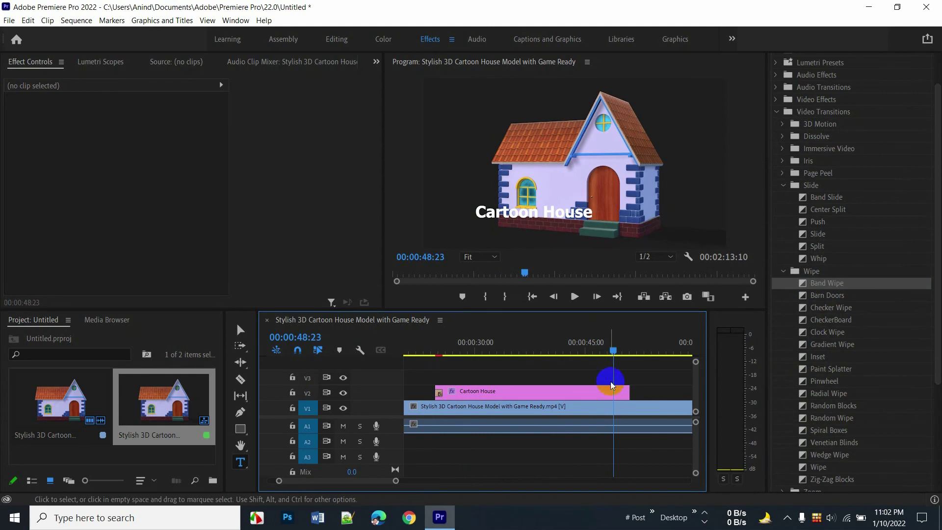
scroll(835, 358, "down", 2)
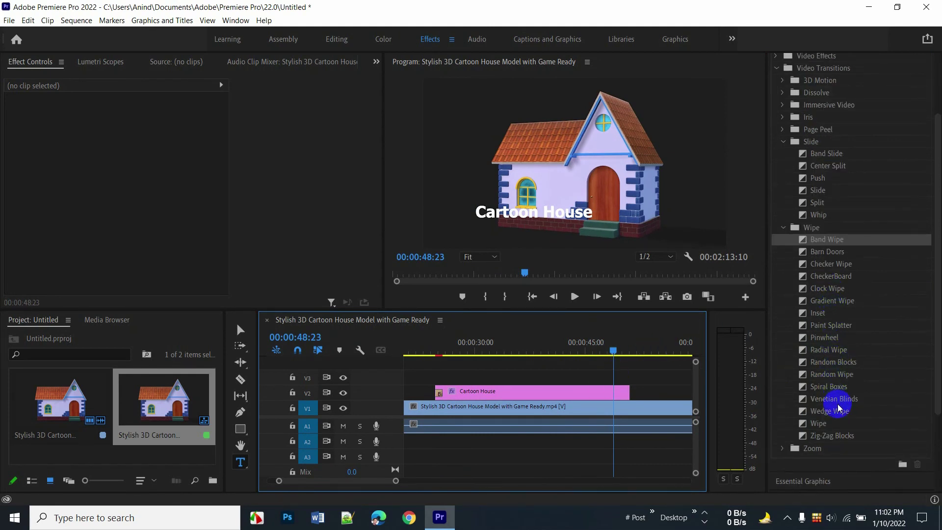
left_click(818, 425)
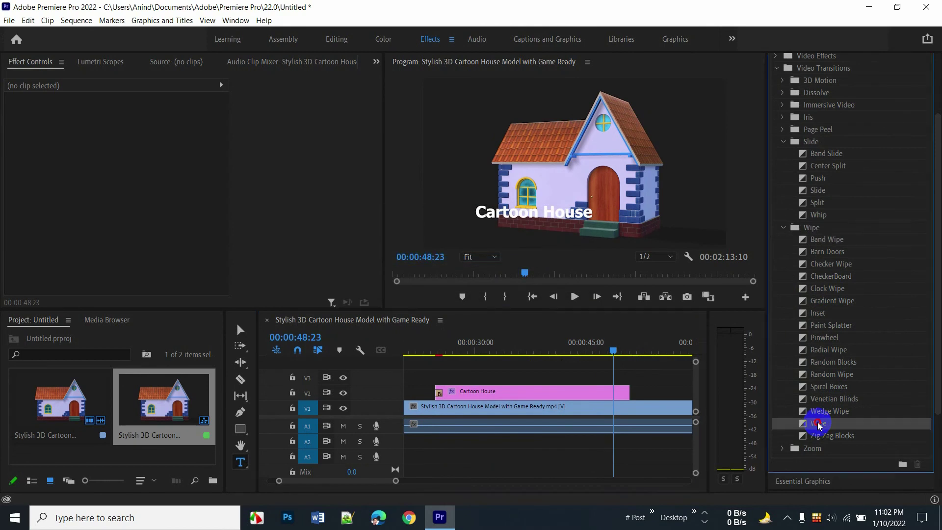
mouse_move(818, 425)
left_mouse_down()
mouse_move(615, 377)
mouse_move(624, 354)
mouse_move(607, 354)
left_mouse_up()
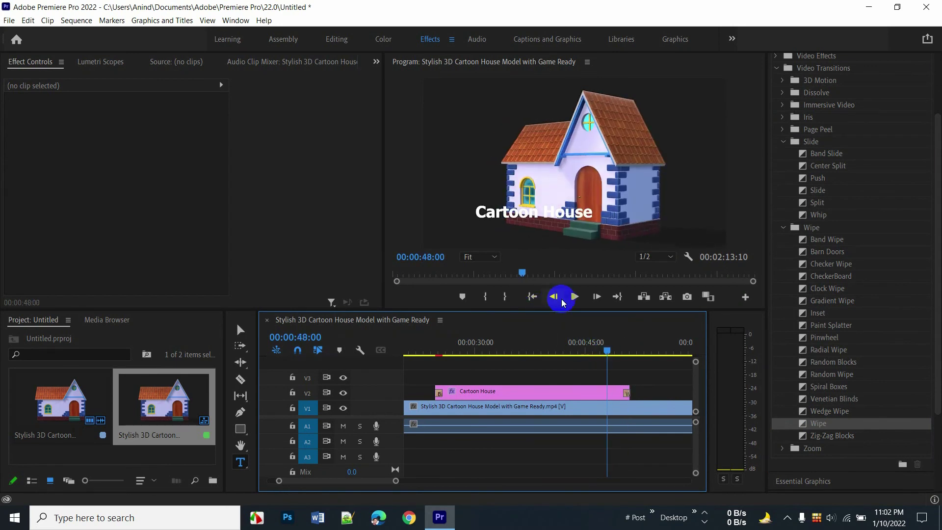
scroll(864, 400, "down", 3)
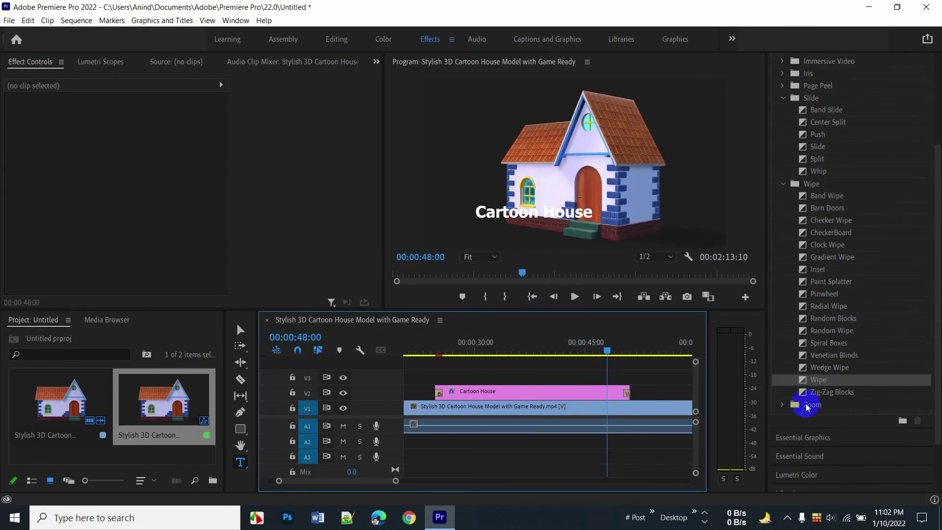
Try Gradient Wipe on the title's end, dismiss its settings, then apply Radial Wipe instead
left_click(824, 251)
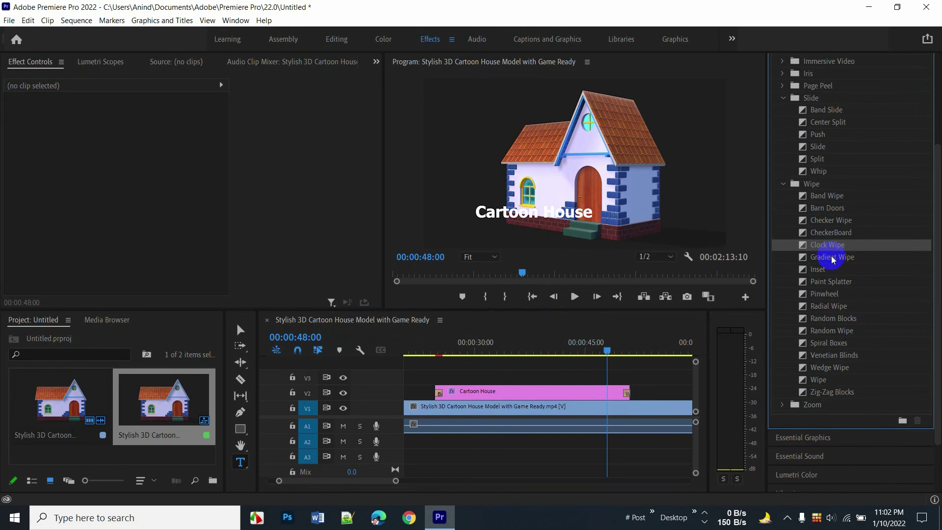
left_click_drag(833, 260, 626, 390)
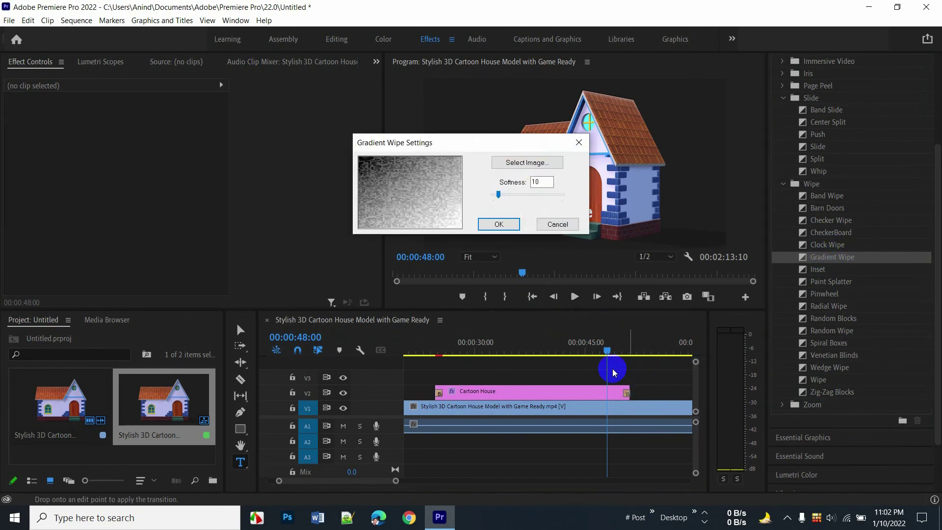
left_click(543, 224)
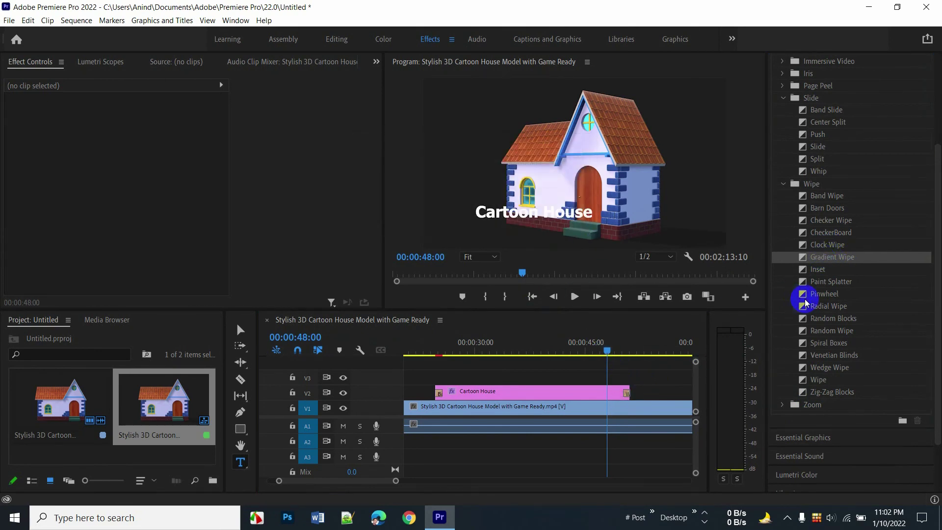
left_click_drag(829, 307, 627, 395)
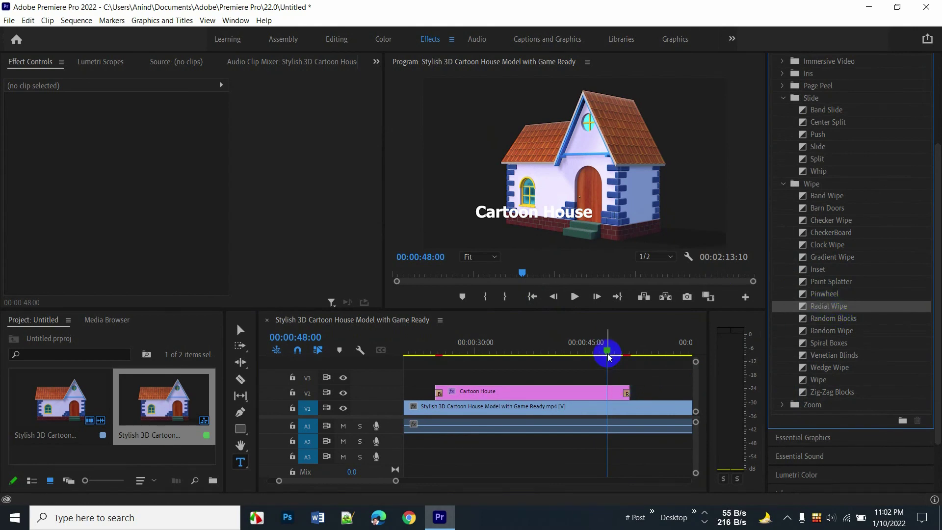
mouse_move(610, 353)
left_mouse_down()
mouse_move(631, 353)
mouse_move(471, 363)
mouse_move(423, 353)
left_mouse_up()
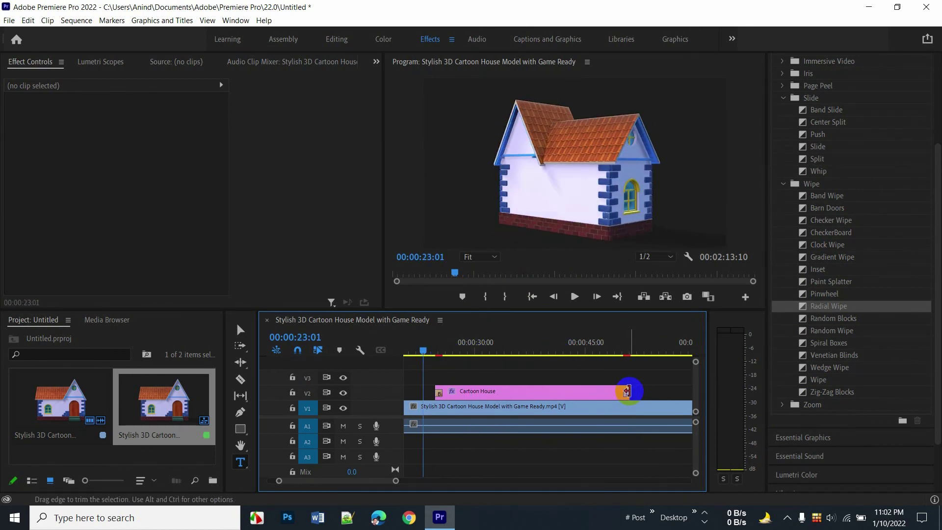
Trim the title's right edge earlier, then play back from about 36 seconds to preview
left_click_drag(626, 390, 535, 393)
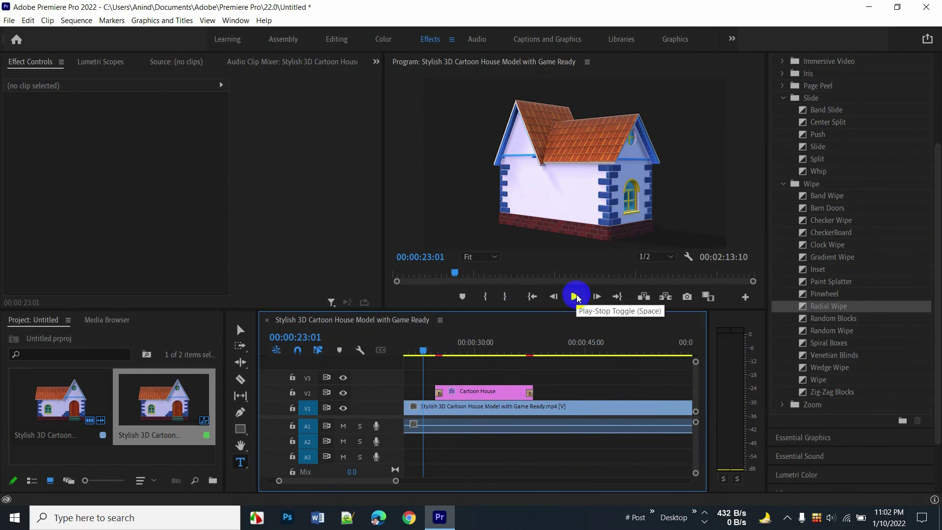
left_click(576, 297)
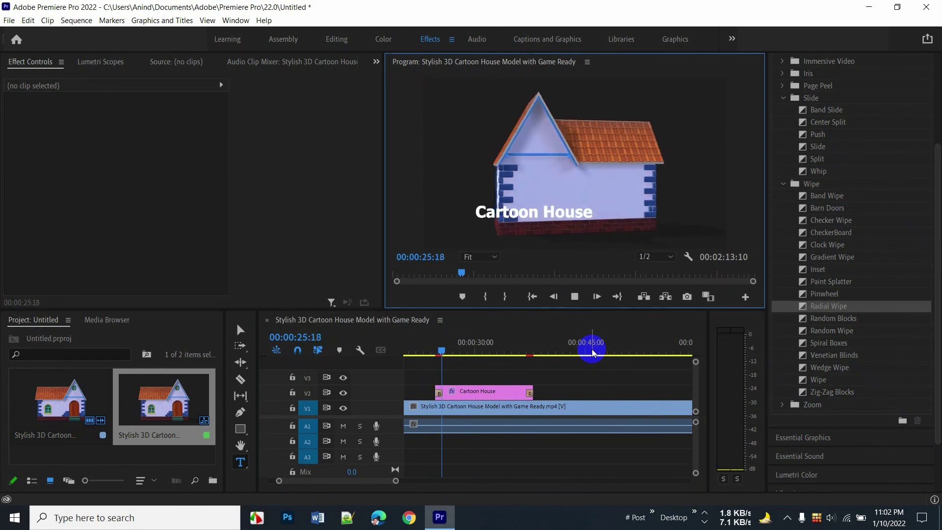
left_click(576, 296)
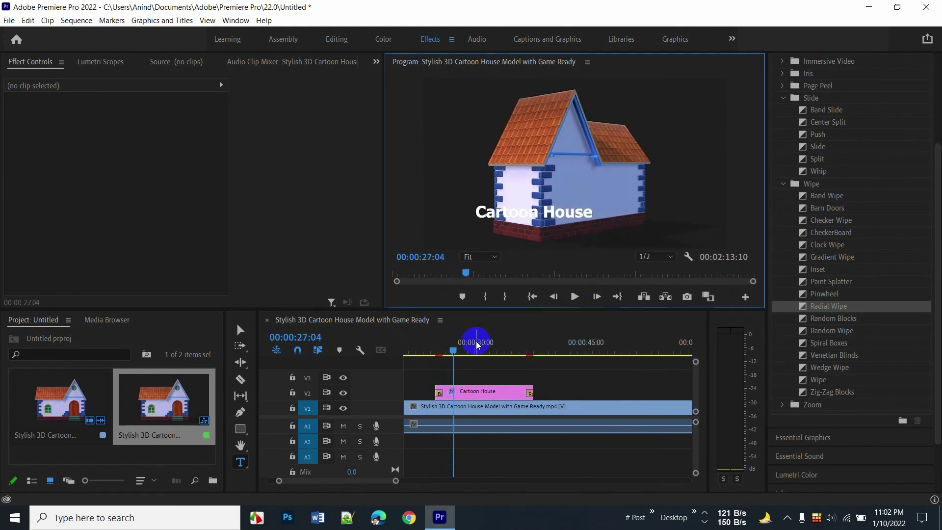
left_click_drag(480, 342, 520, 343)
left_click(575, 297)
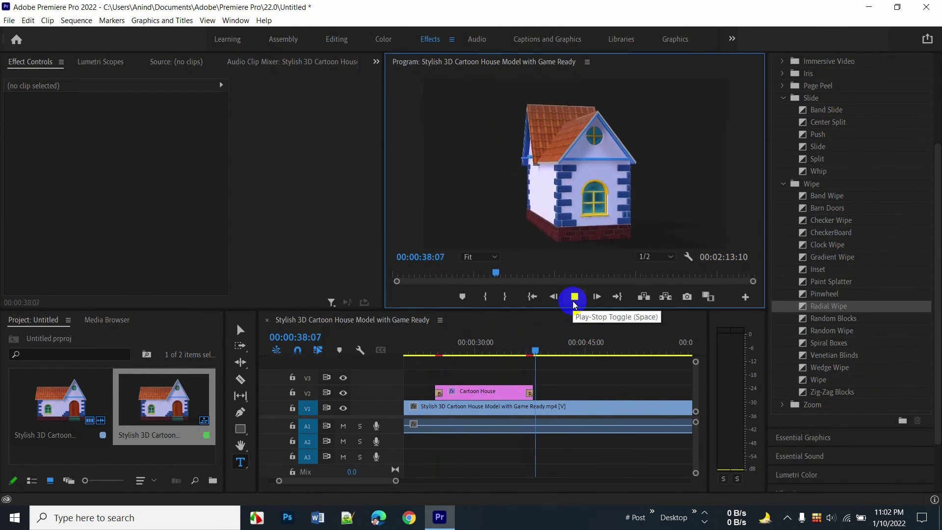
left_click(573, 304)
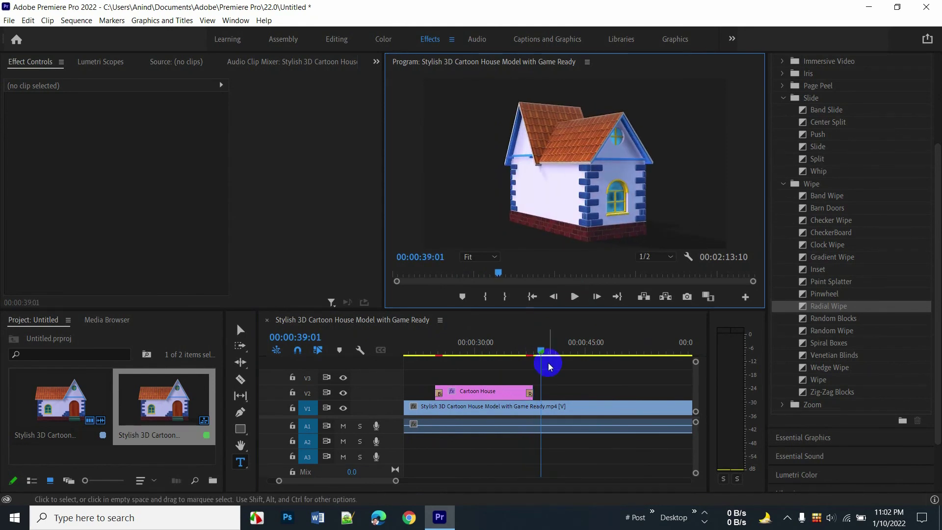